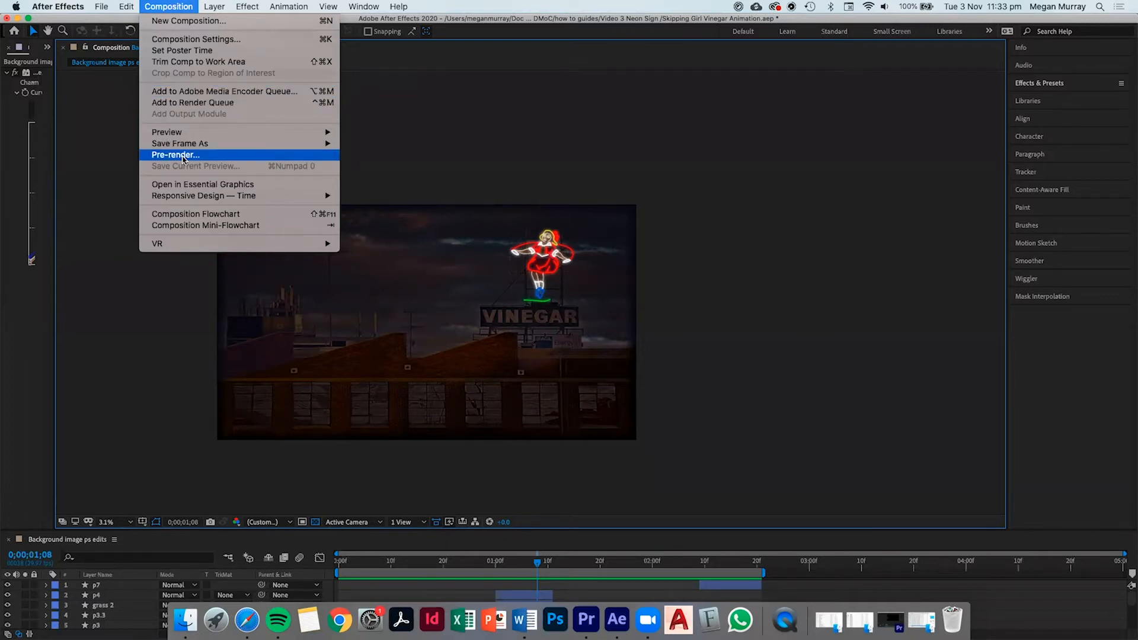
Step: Pre-render the Background image ps edits composition and delete the older unqueued item from the enlarged render queue
click(173, 154)
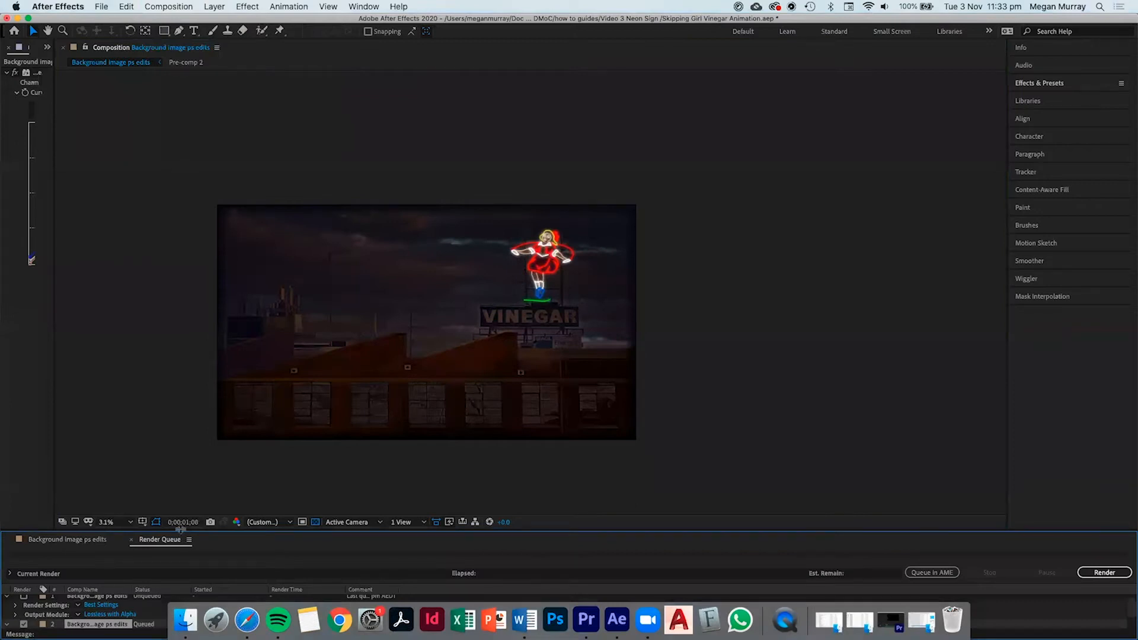
drag(181, 529, 191, 321)
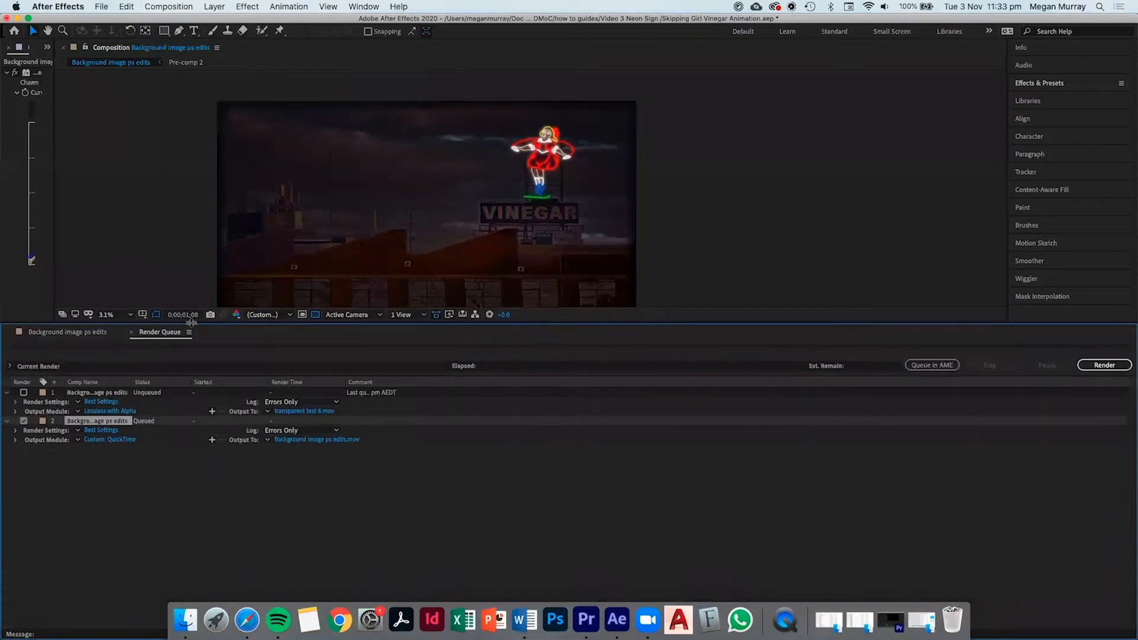
click(195, 481)
click(86, 393)
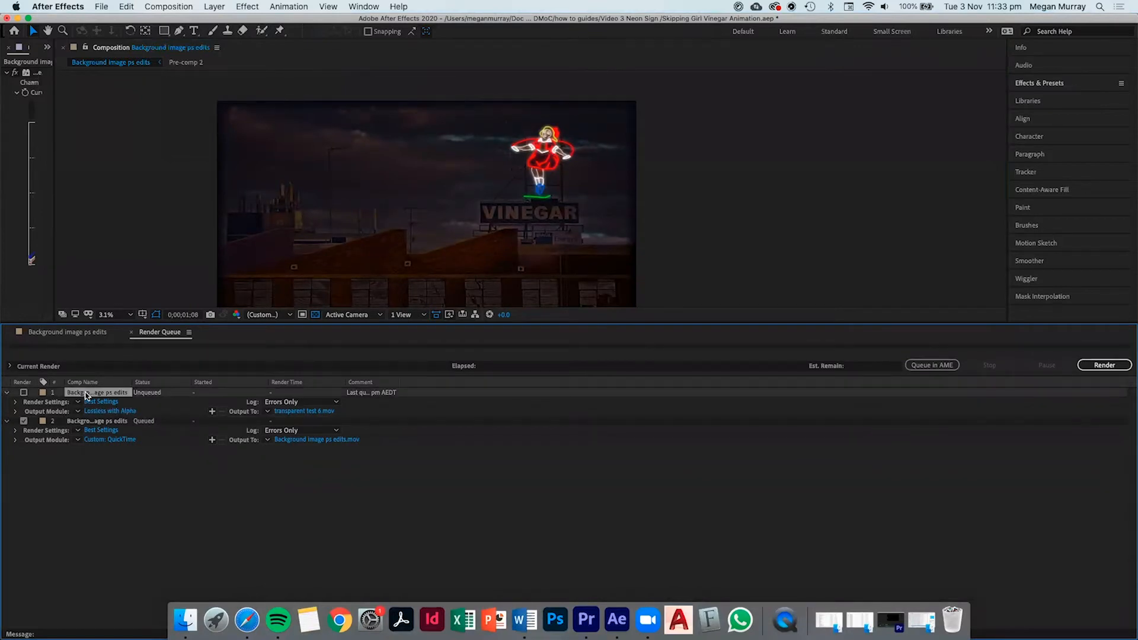
key(Delete)
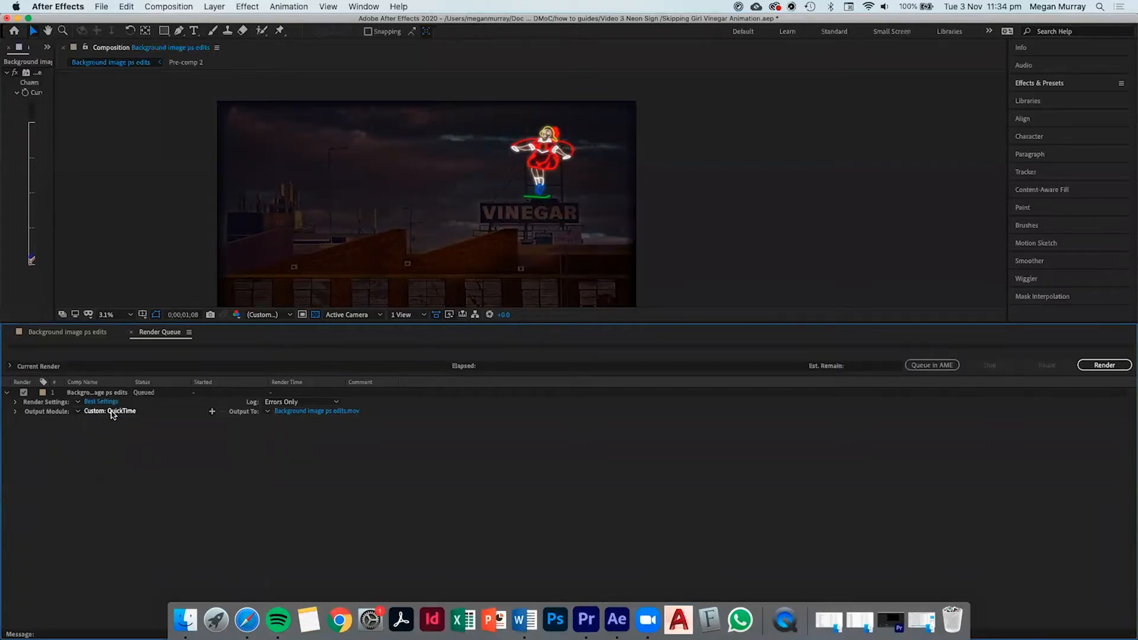
click(77, 412)
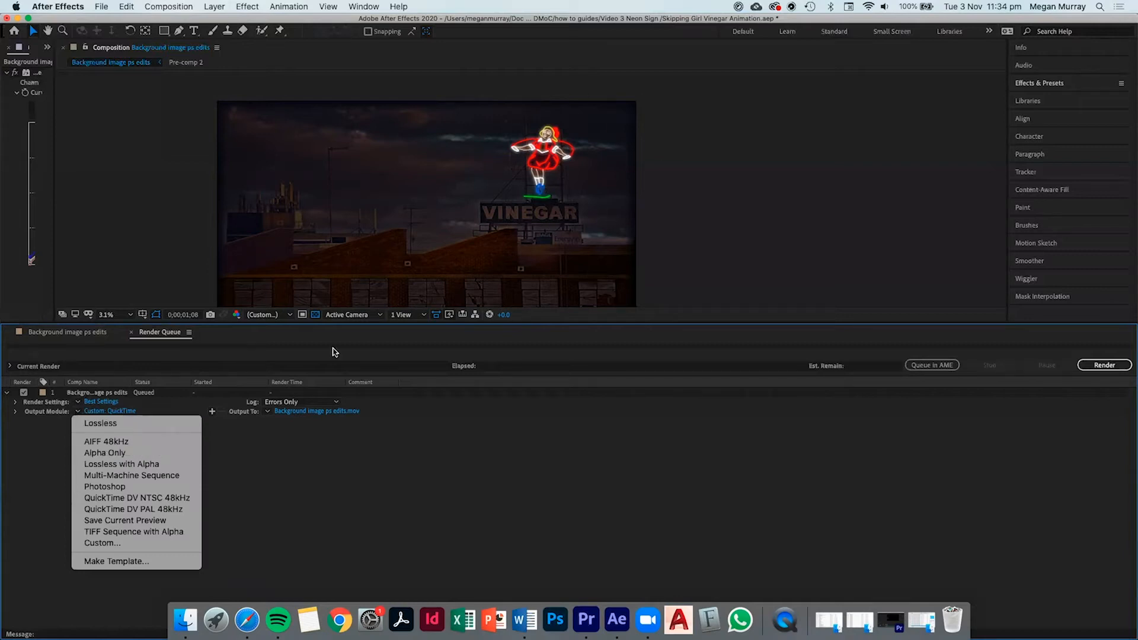
click(324, 453)
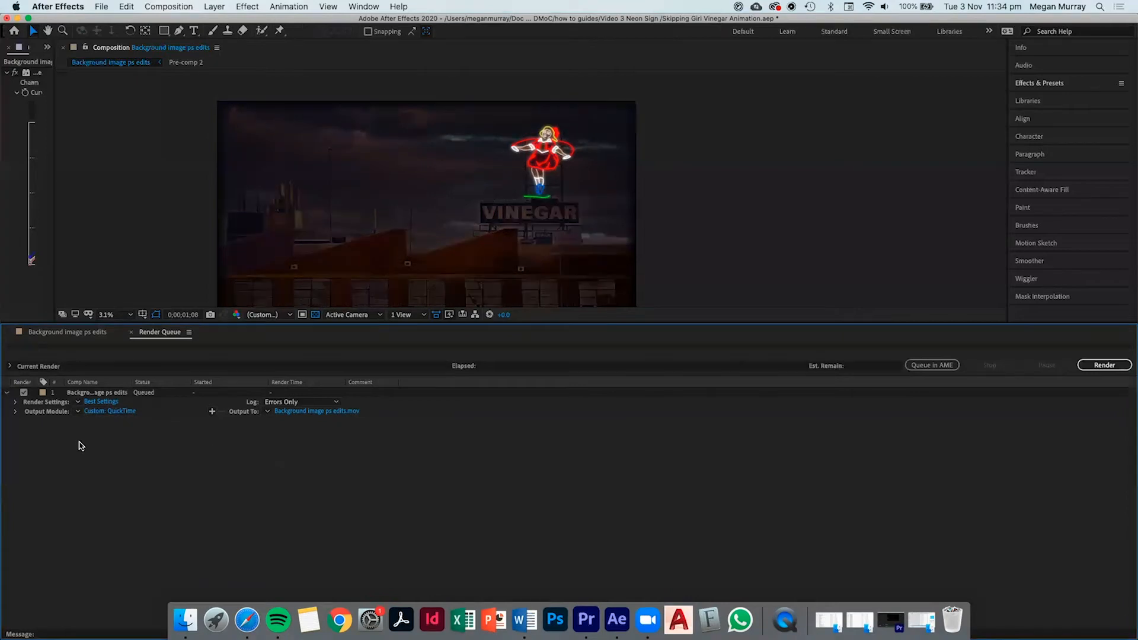
click(77, 411)
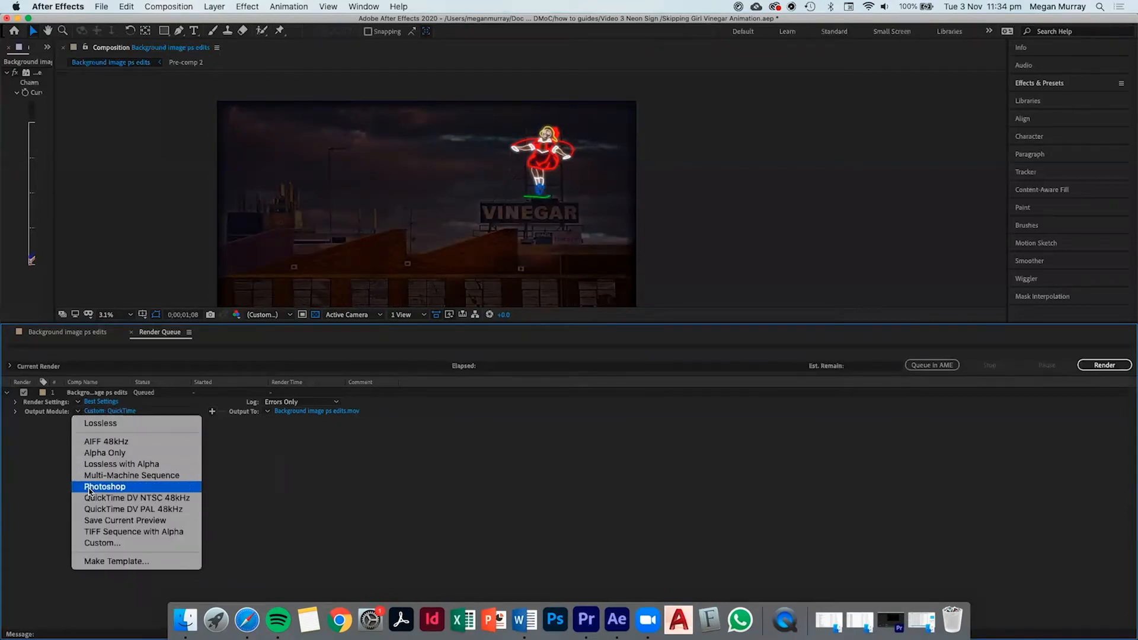
click(53, 503)
Step: Set the queued item's output module to RGB channels and the QuickTime format
click(109, 411)
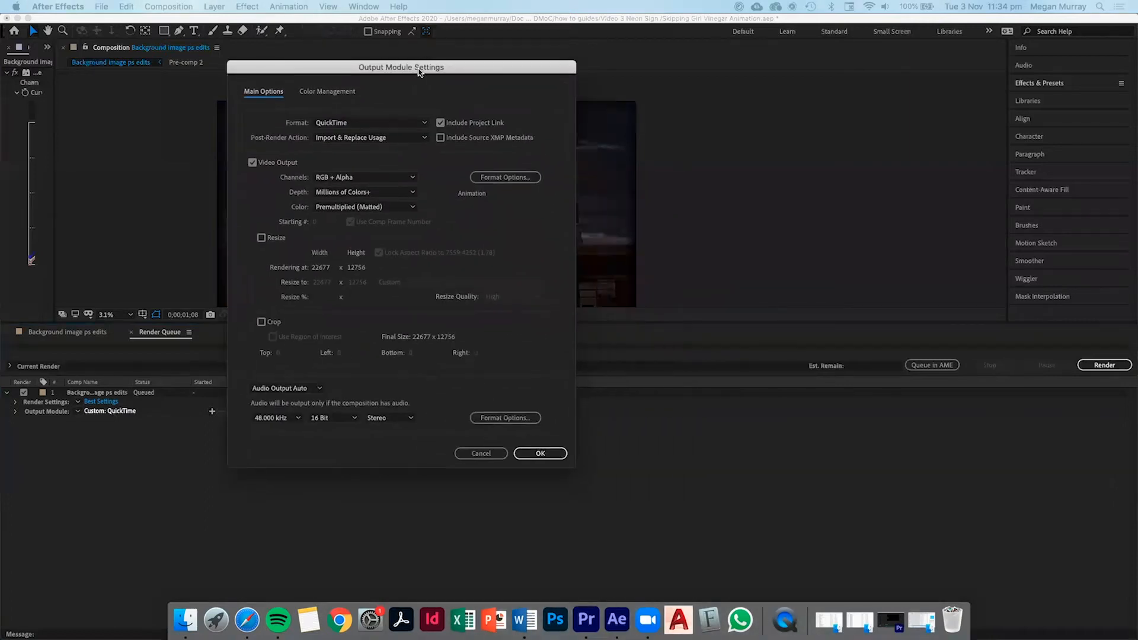
click(377, 175)
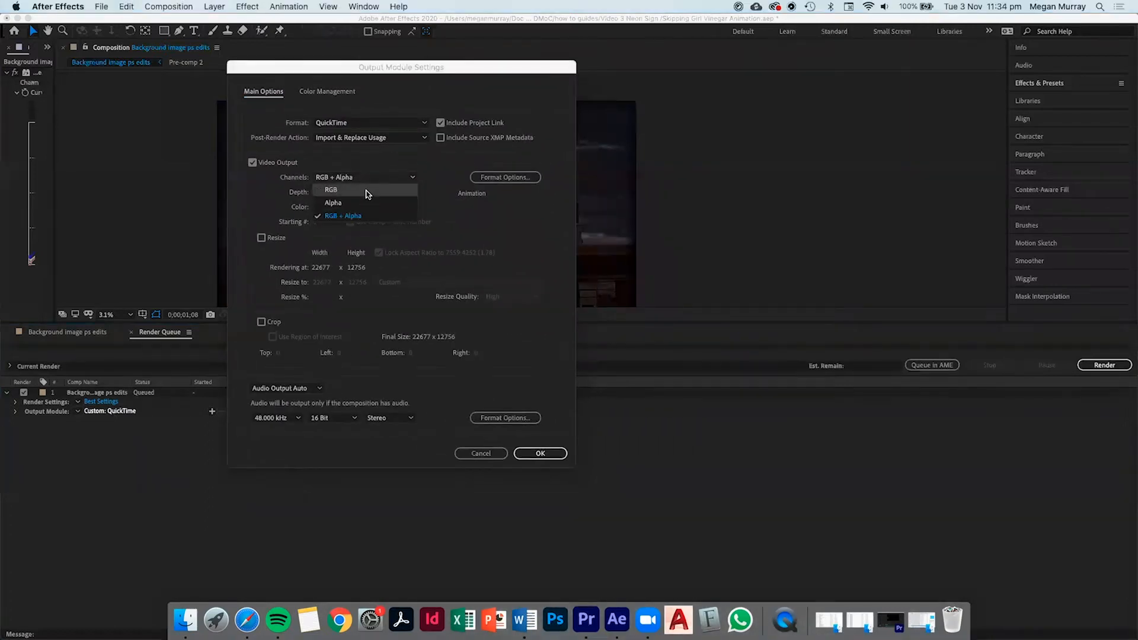
click(368, 188)
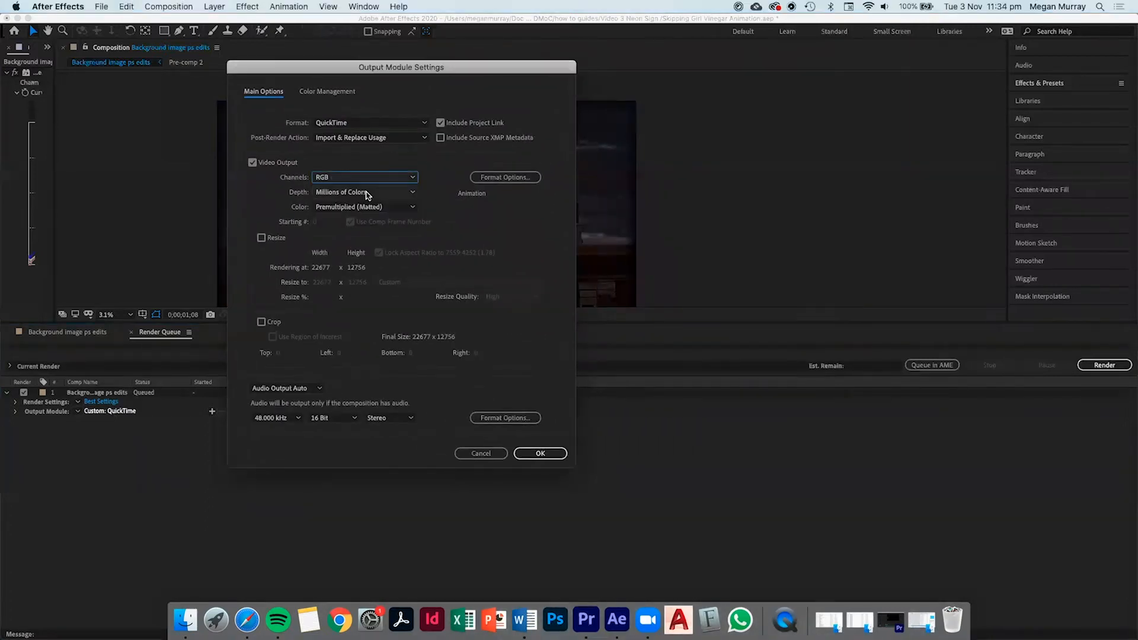
click(405, 123)
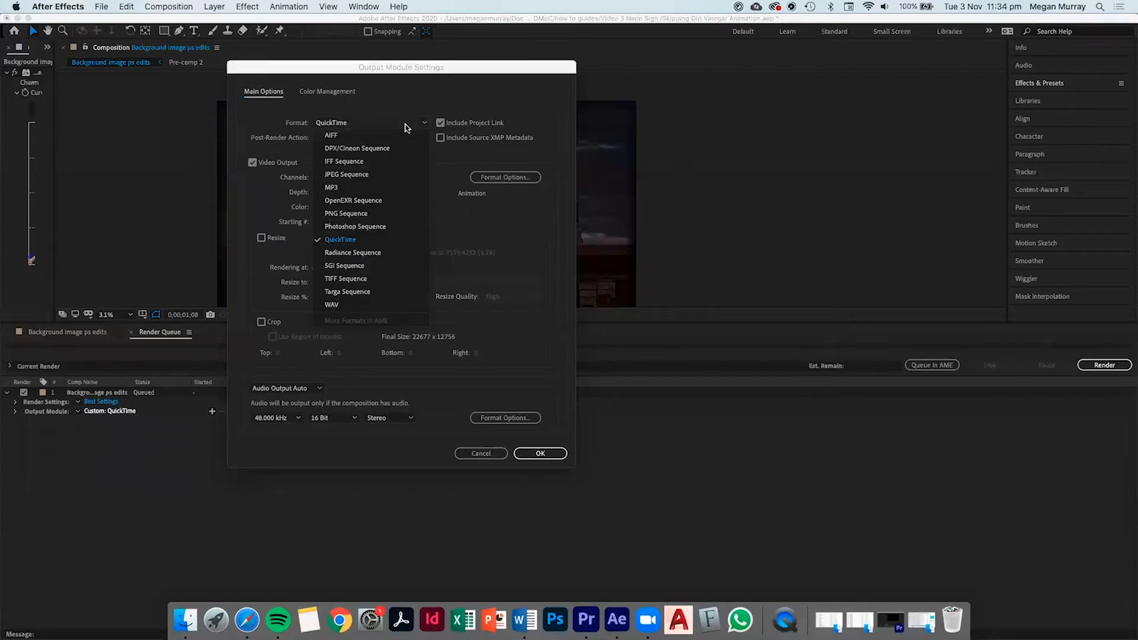
click(359, 244)
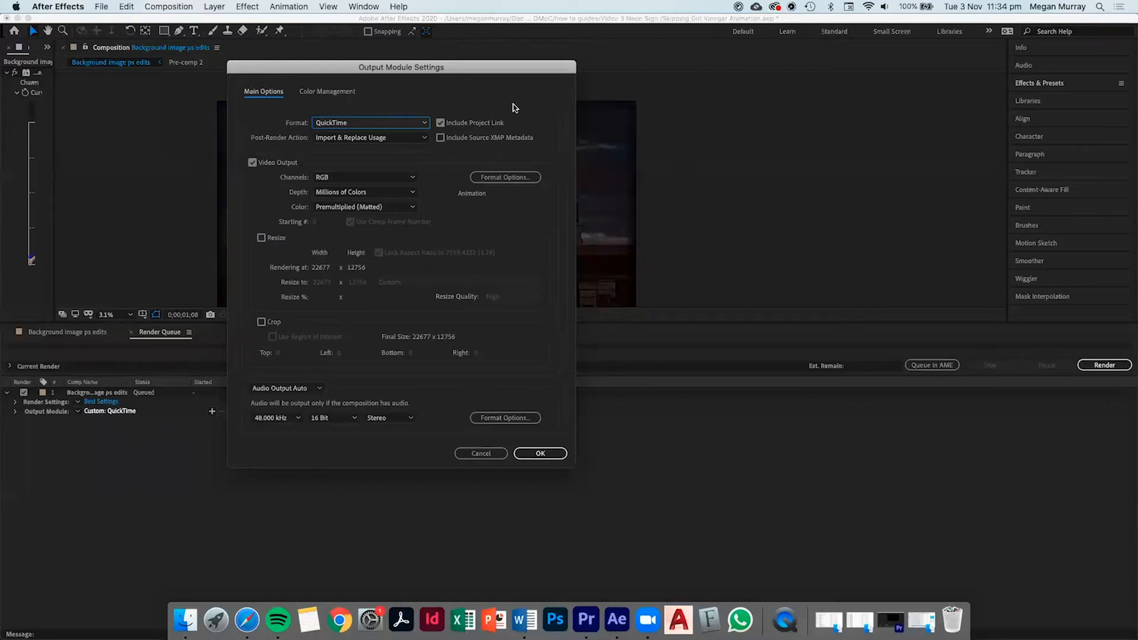
Step: Exclude the project link and set Audio Output Off in the output module settings, and accept them
click(441, 123)
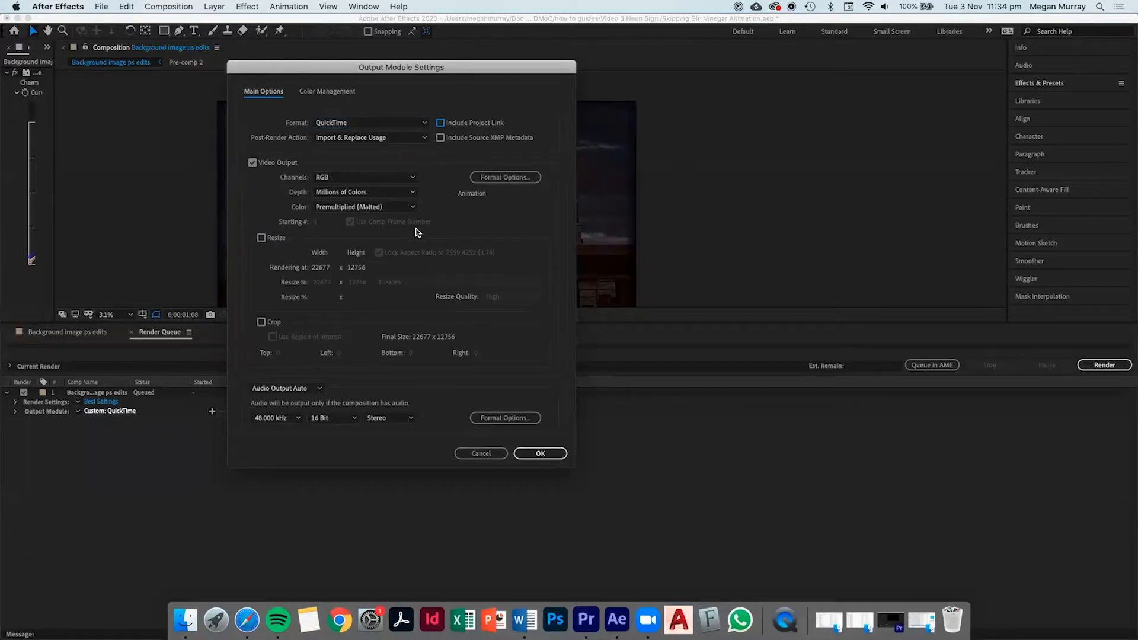
click(308, 389)
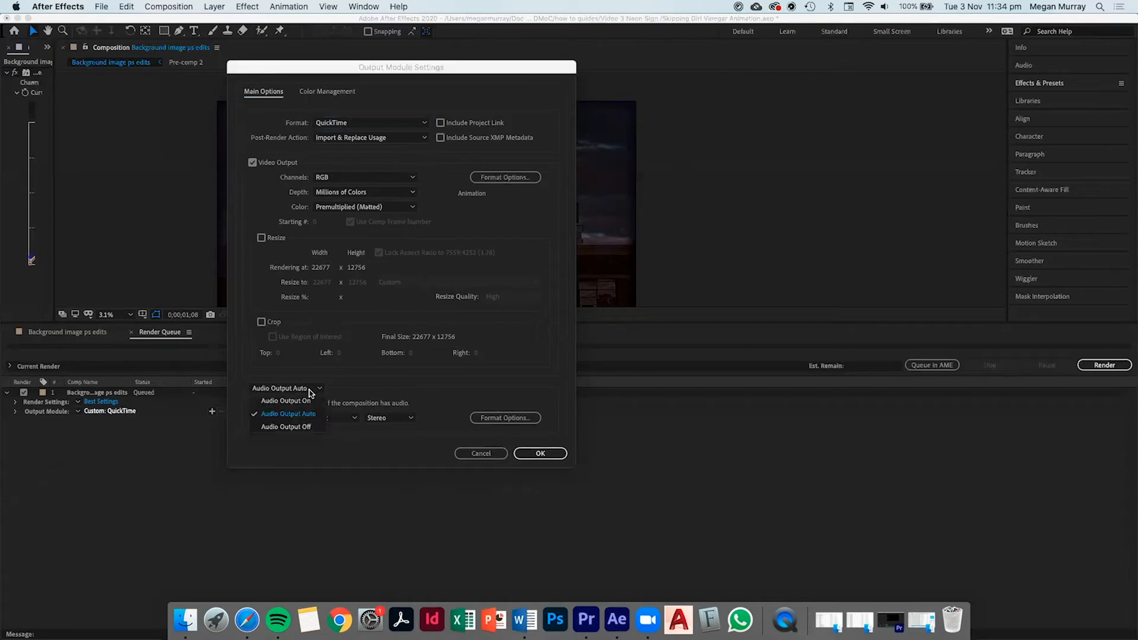
click(304, 432)
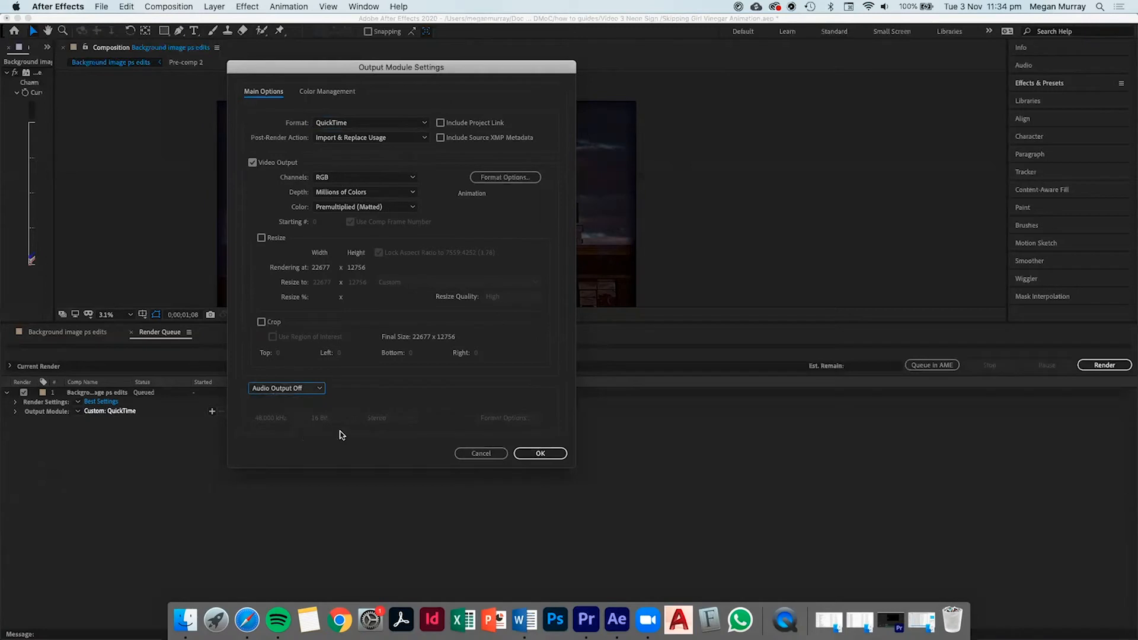
click(540, 454)
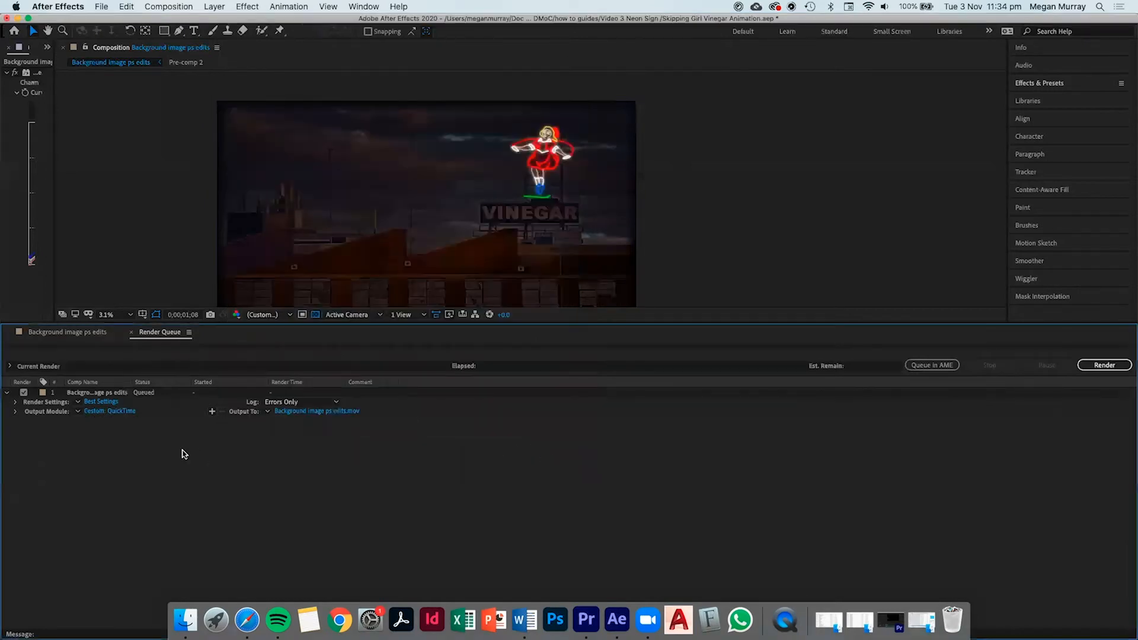
Step: Review the queued item's render settings and accept them with Best quality, Full resolution and the Work Area Only time span
click(105, 402)
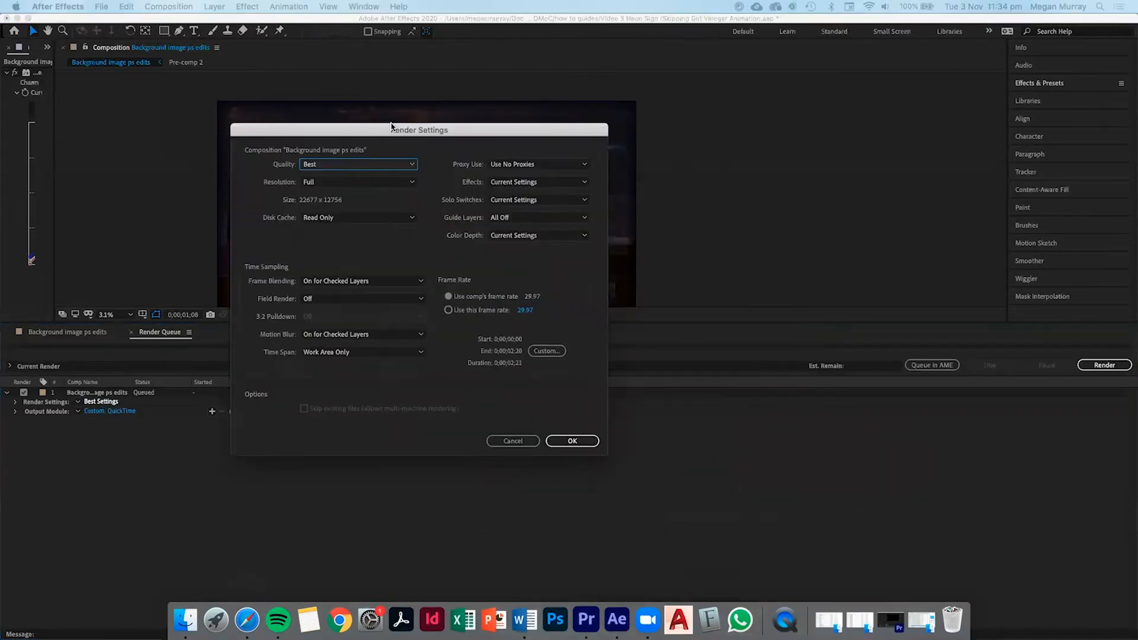
drag(383, 130, 356, 130)
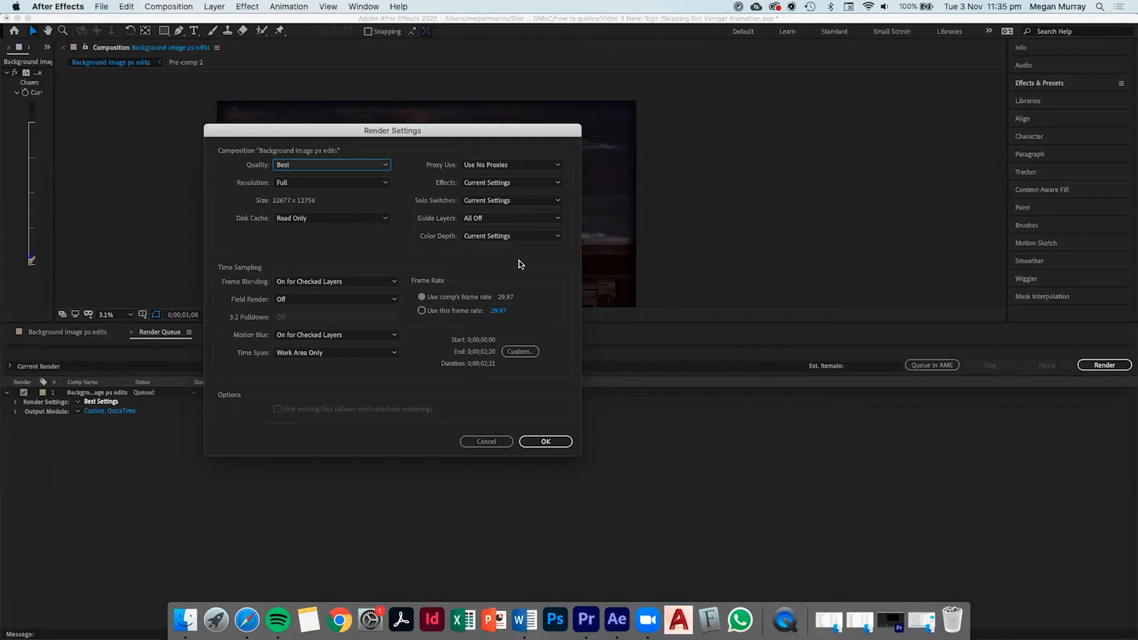
click(378, 169)
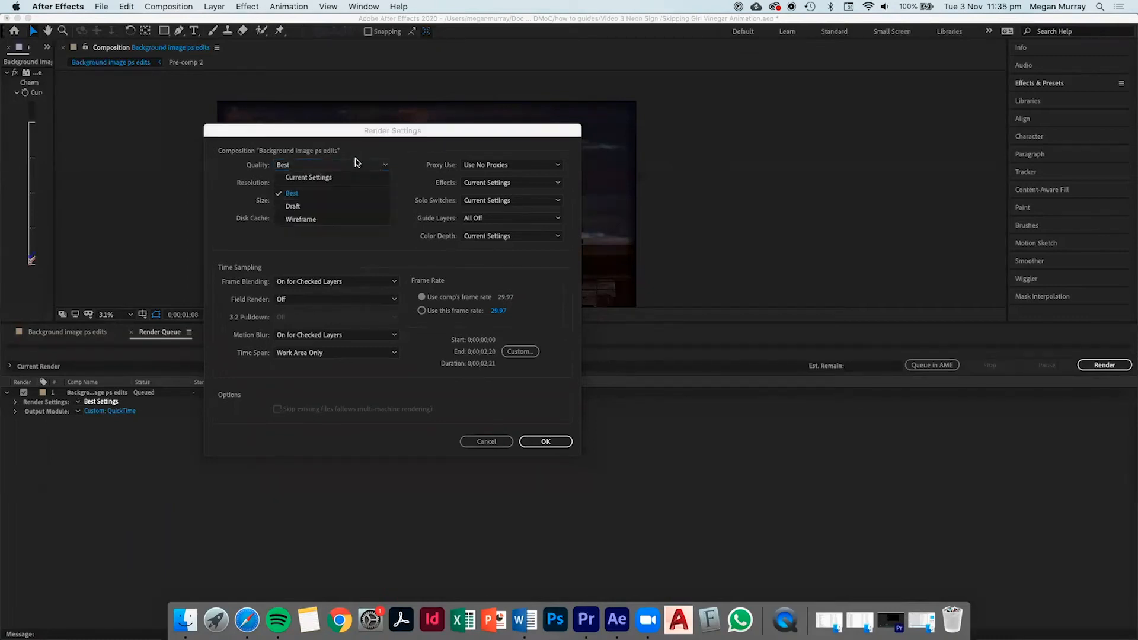
click(357, 164)
click(357, 183)
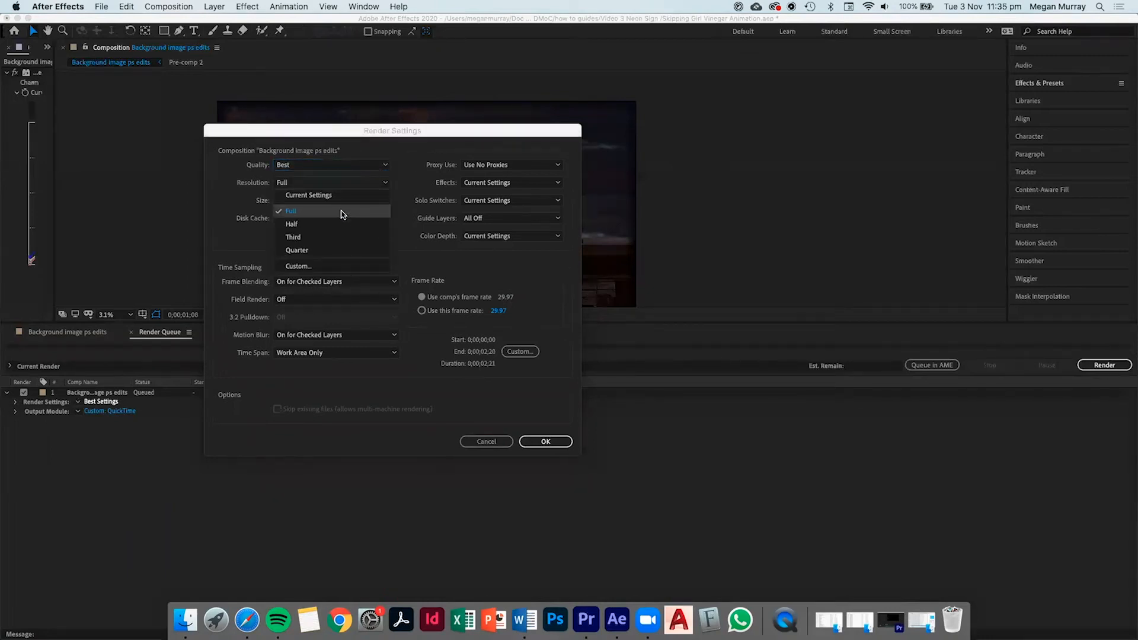
click(340, 187)
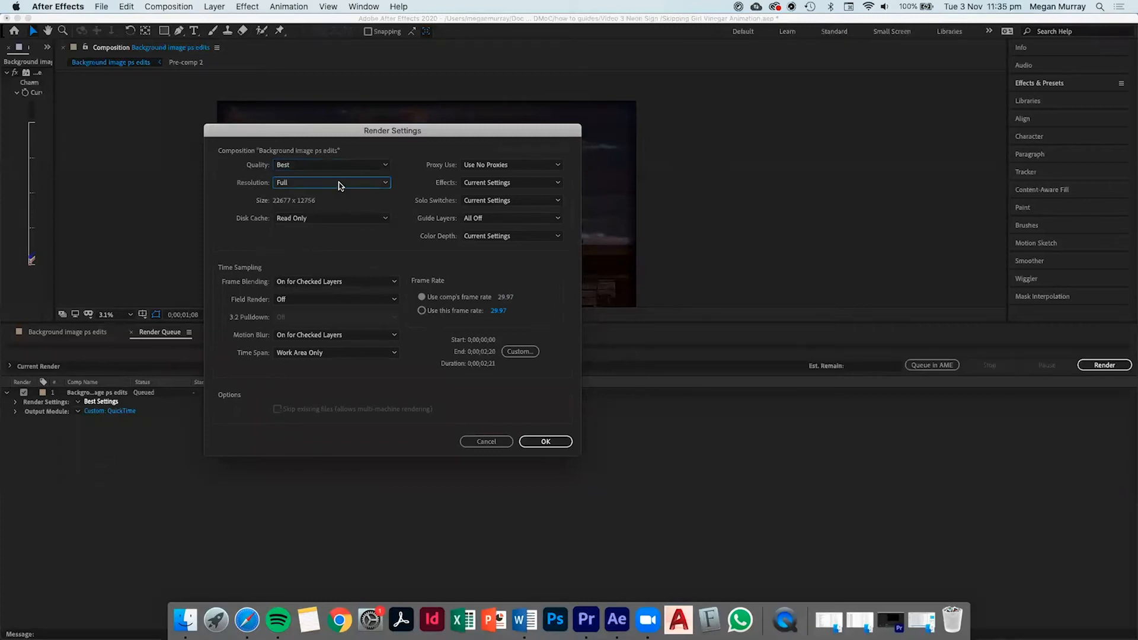
click(347, 353)
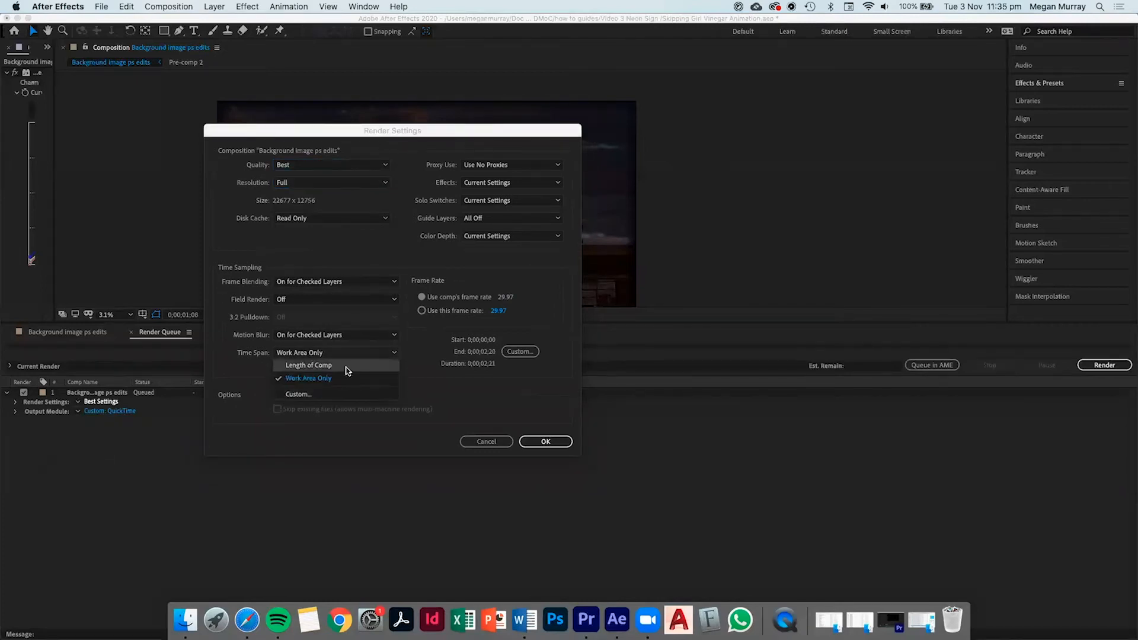
click(448, 383)
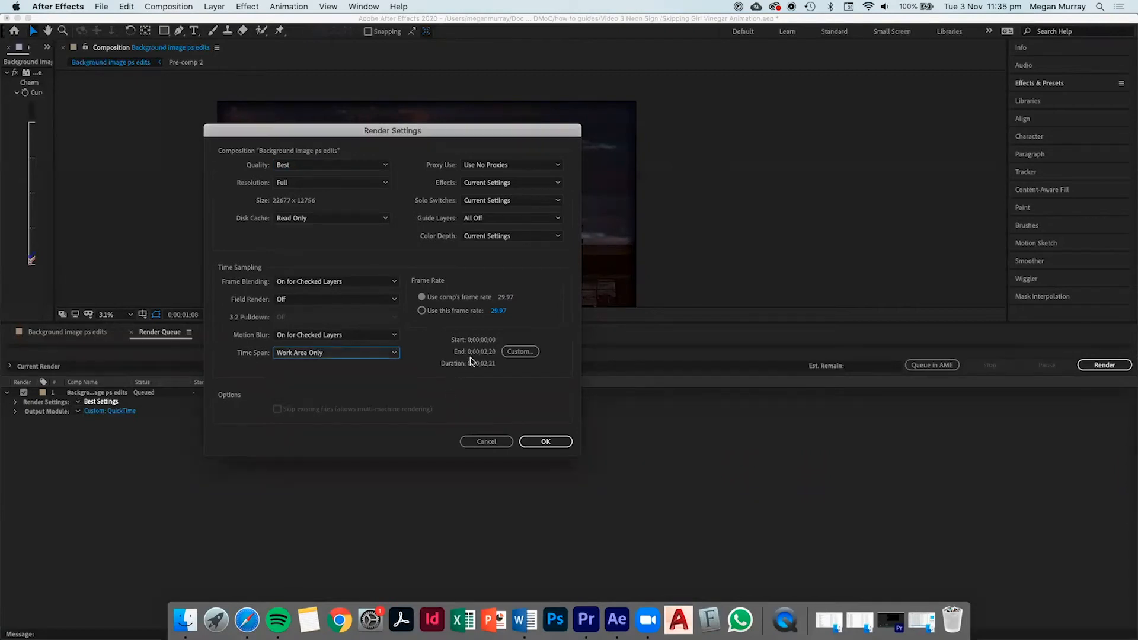
click(361, 352)
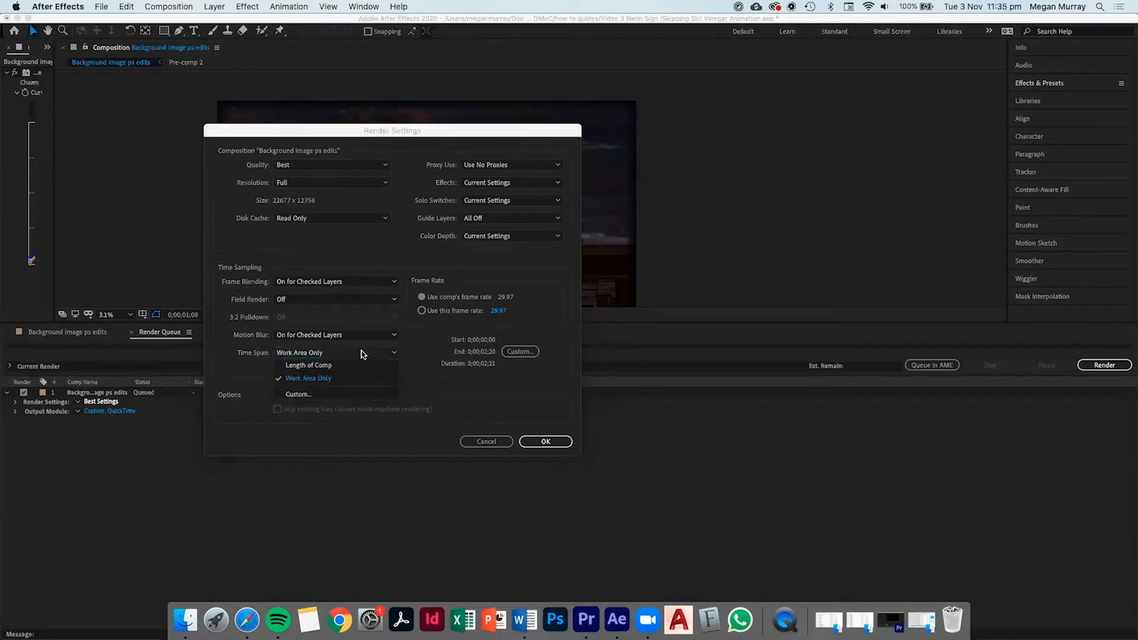
click(494, 378)
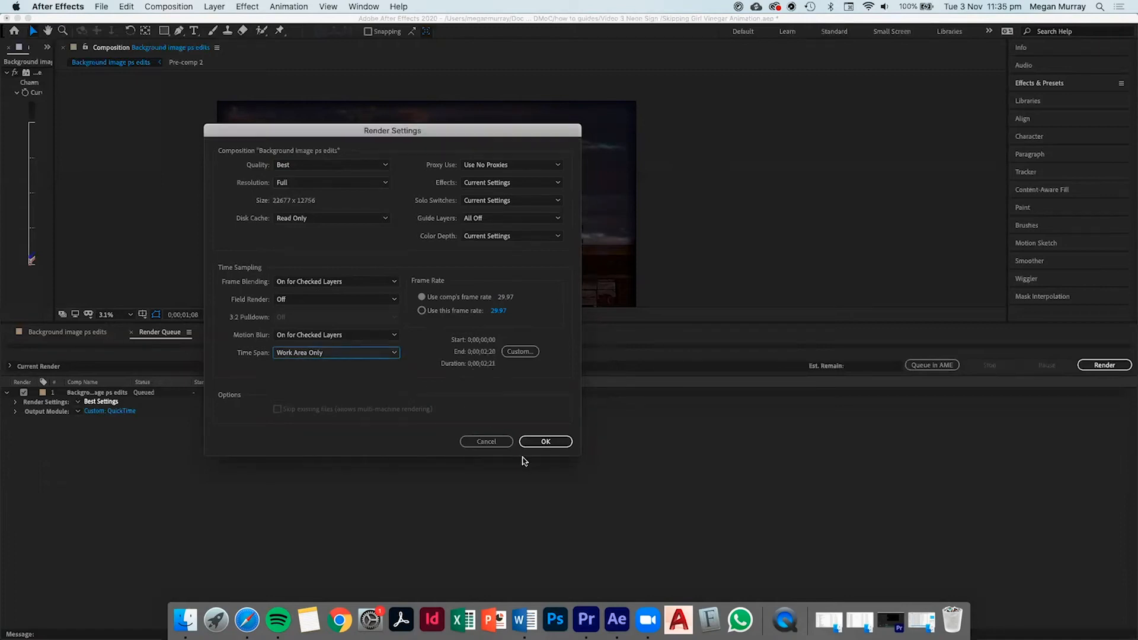
click(529, 440)
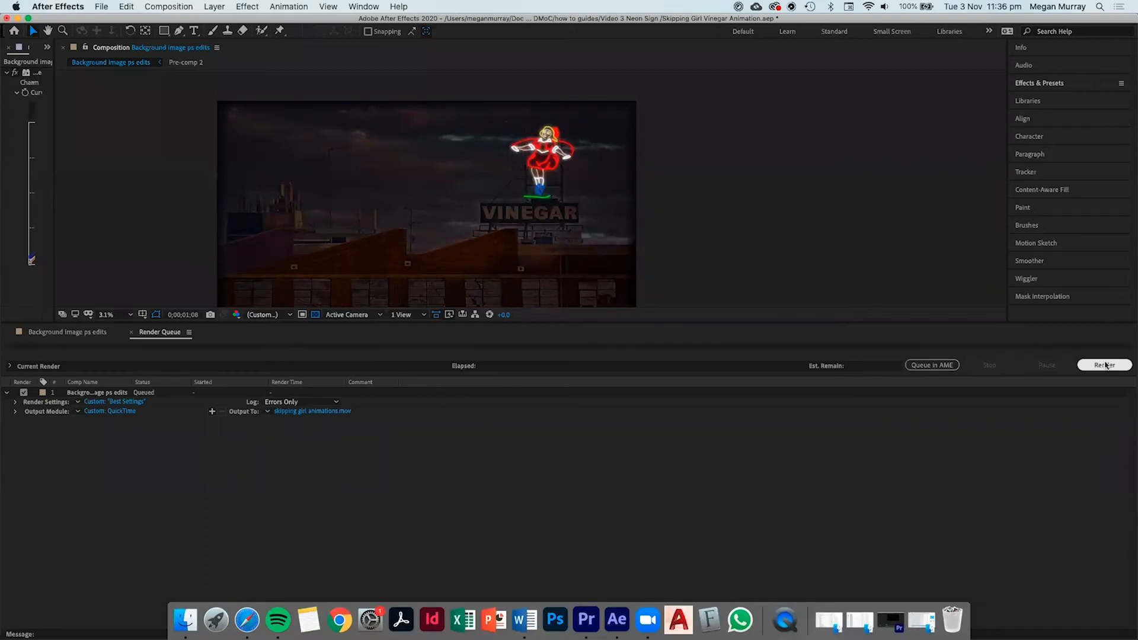
Step: Send the queued composition to Adobe Media Encoder and look through the presets offered for it there
click(943, 366)
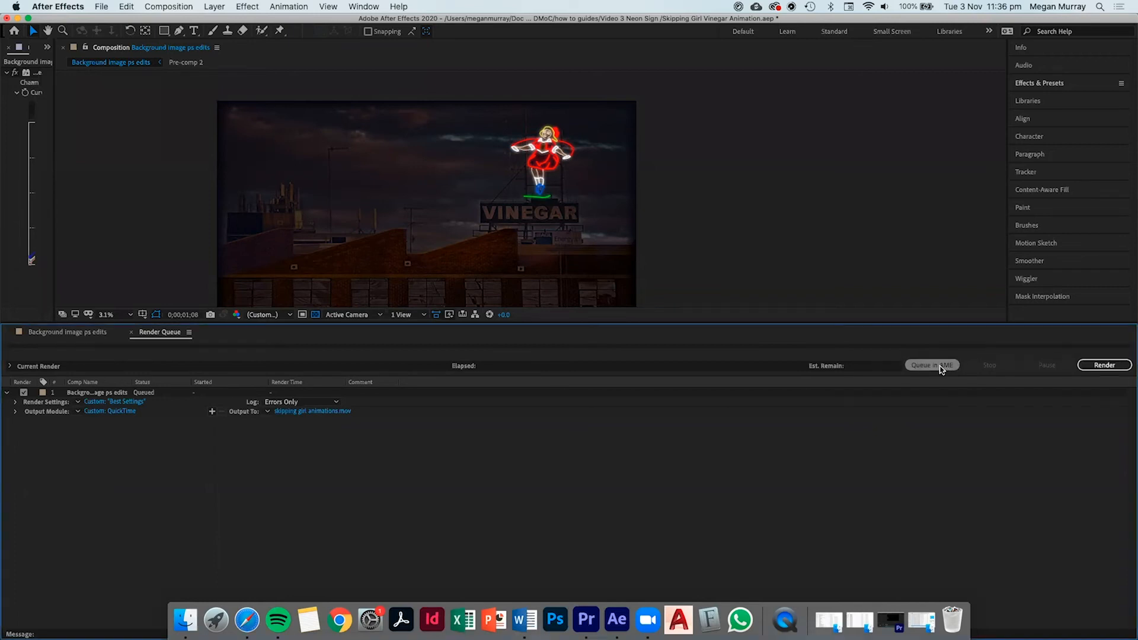
click(941, 366)
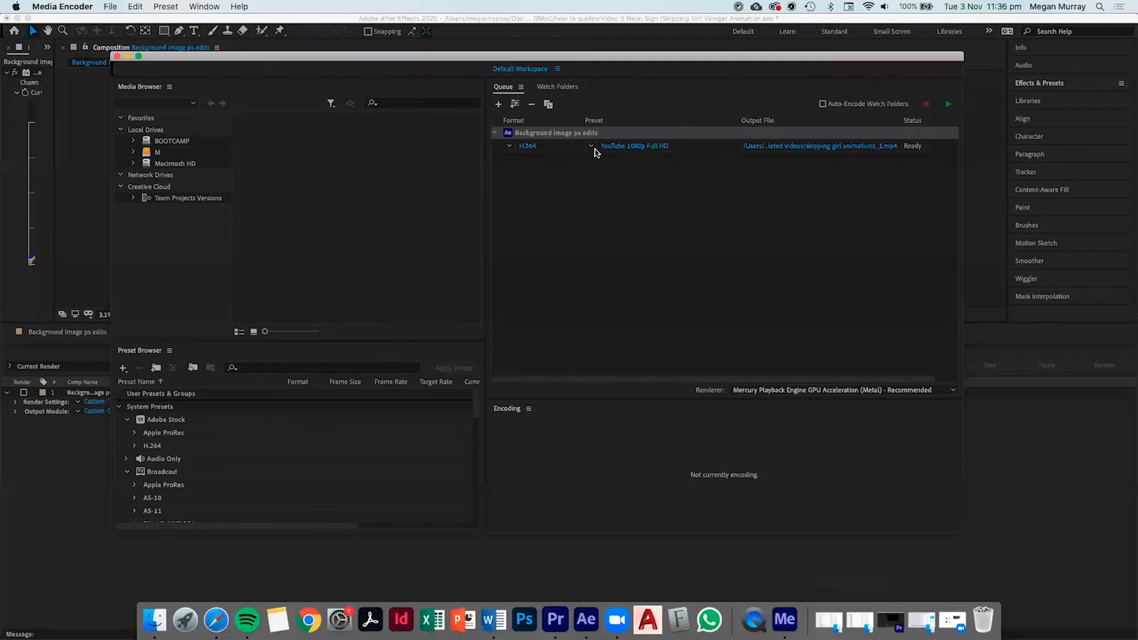
click(591, 147)
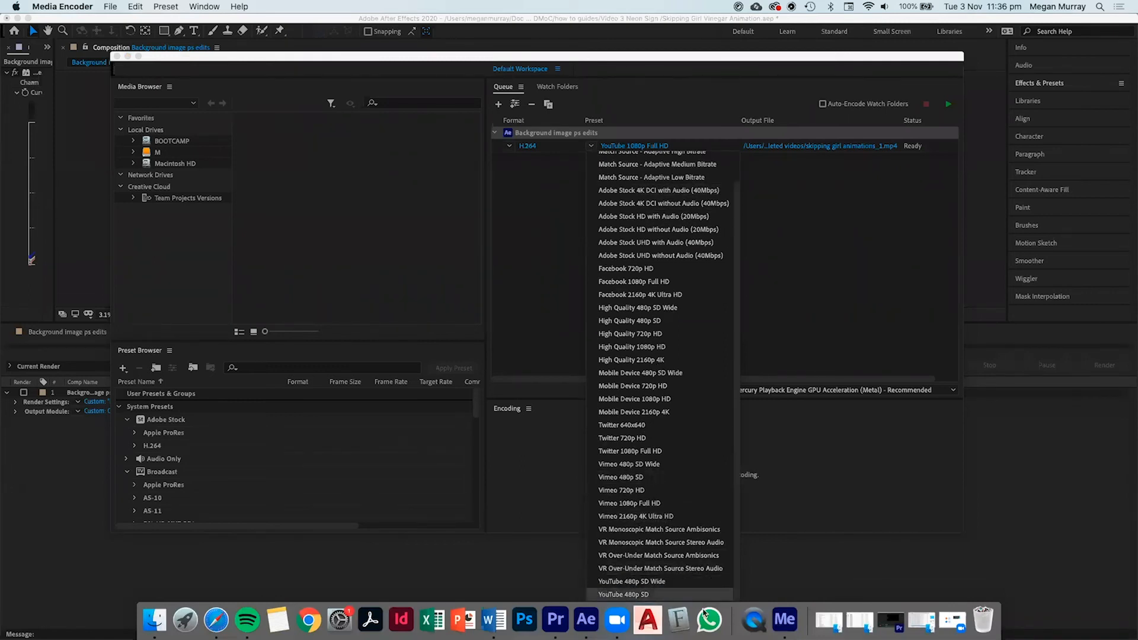
click(739, 235)
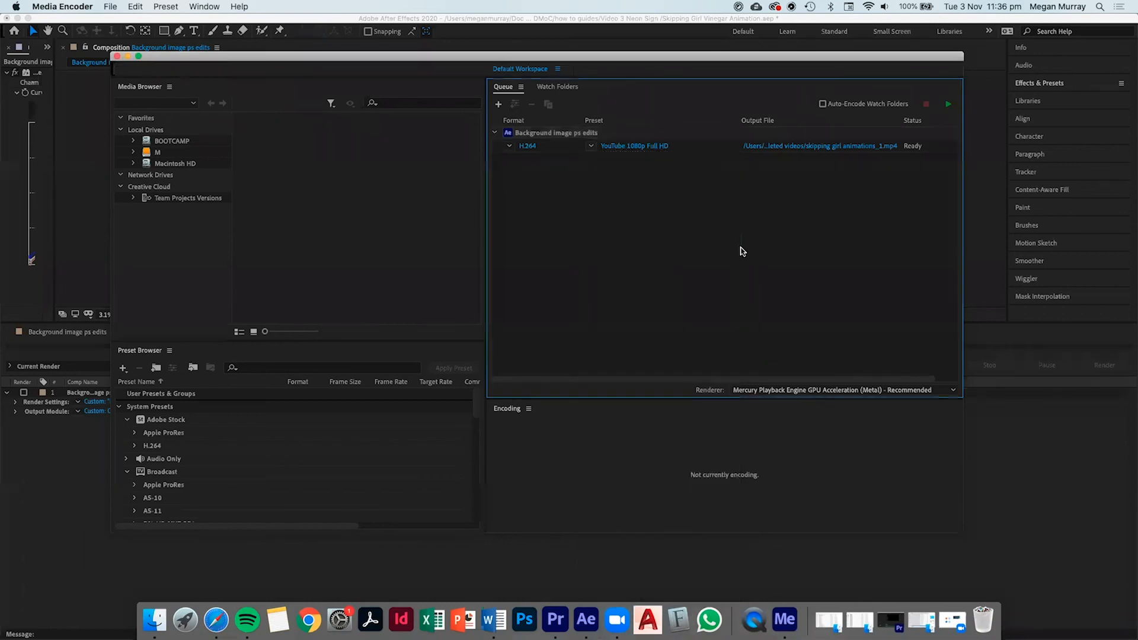
Step: In the item's export settings, keep the H.264 format, use maximum render quality and exclude audio from the export
click(623, 147)
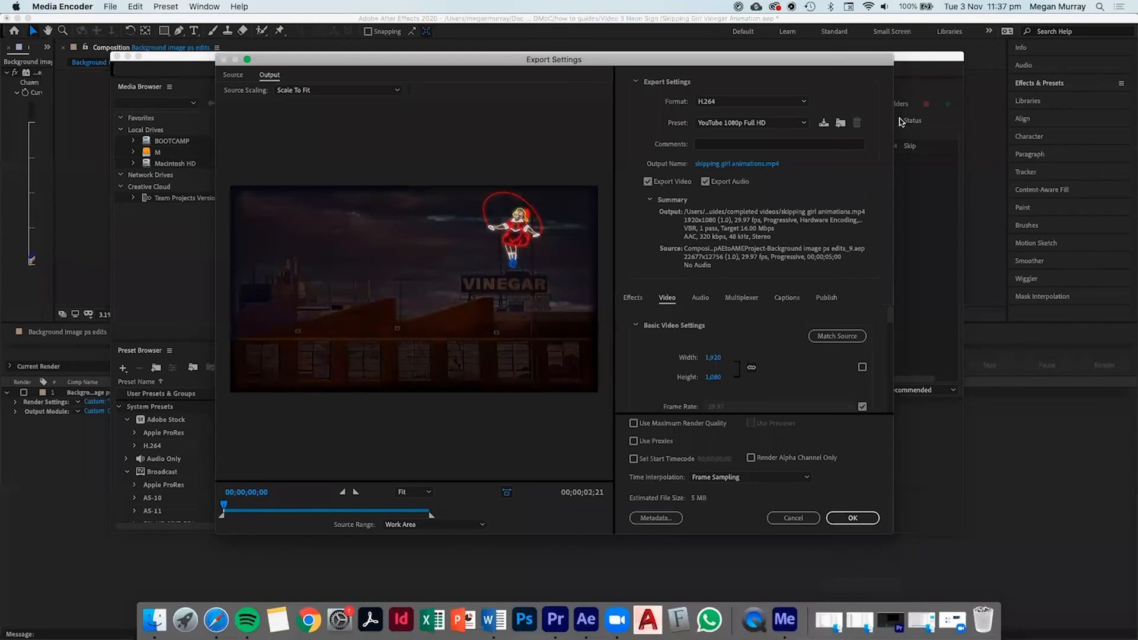
click(795, 124)
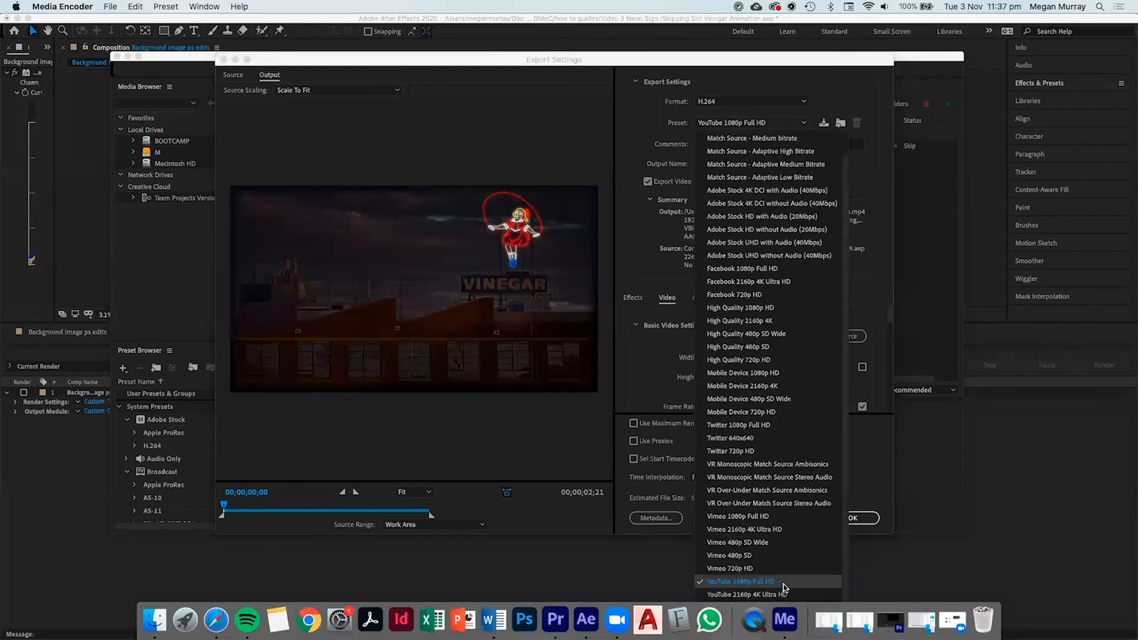
click(768, 121)
click(764, 104)
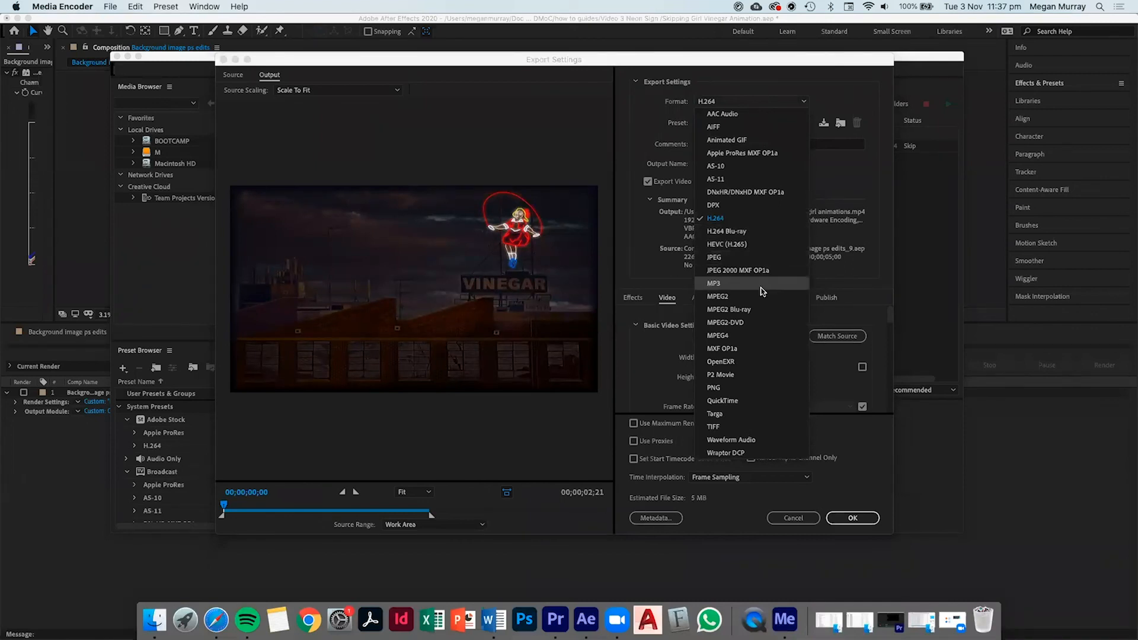
click(865, 437)
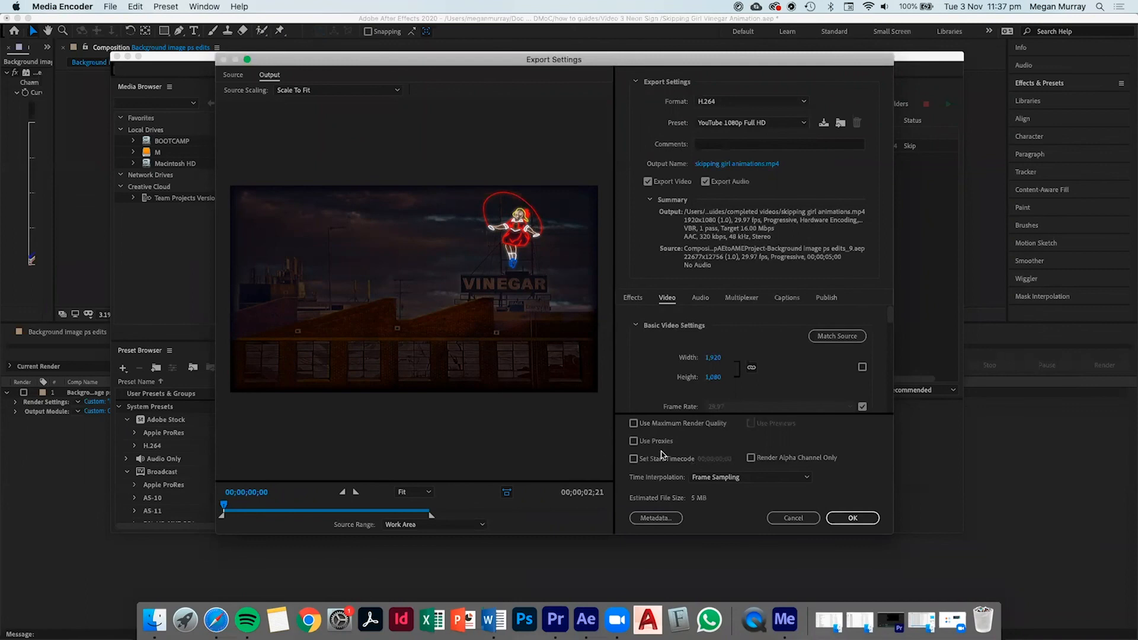
click(634, 424)
click(705, 181)
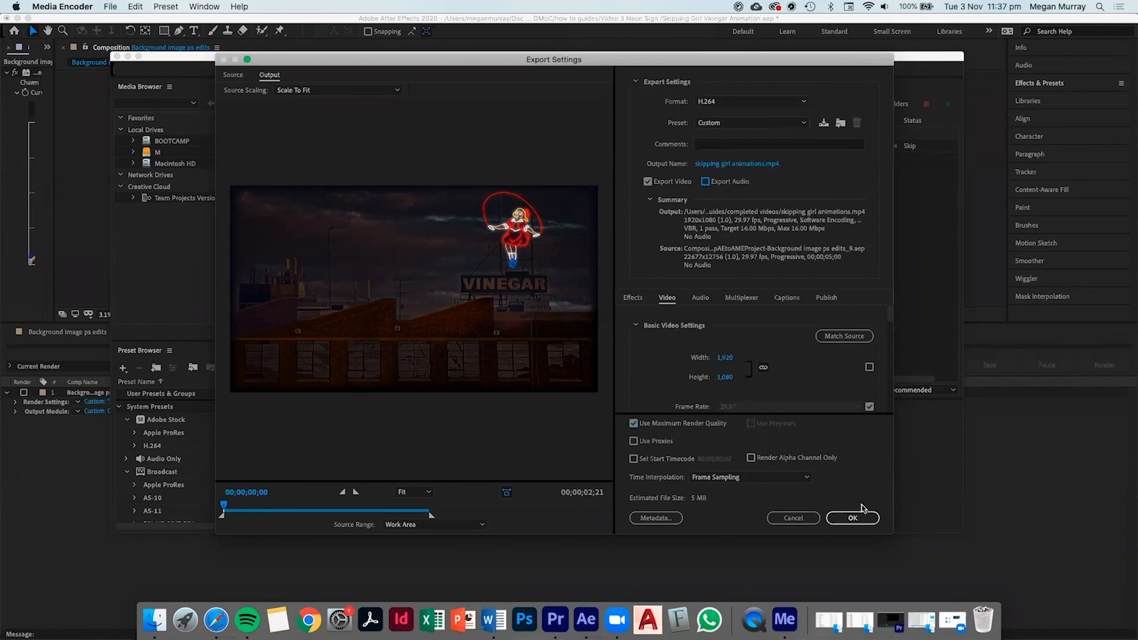
click(855, 518)
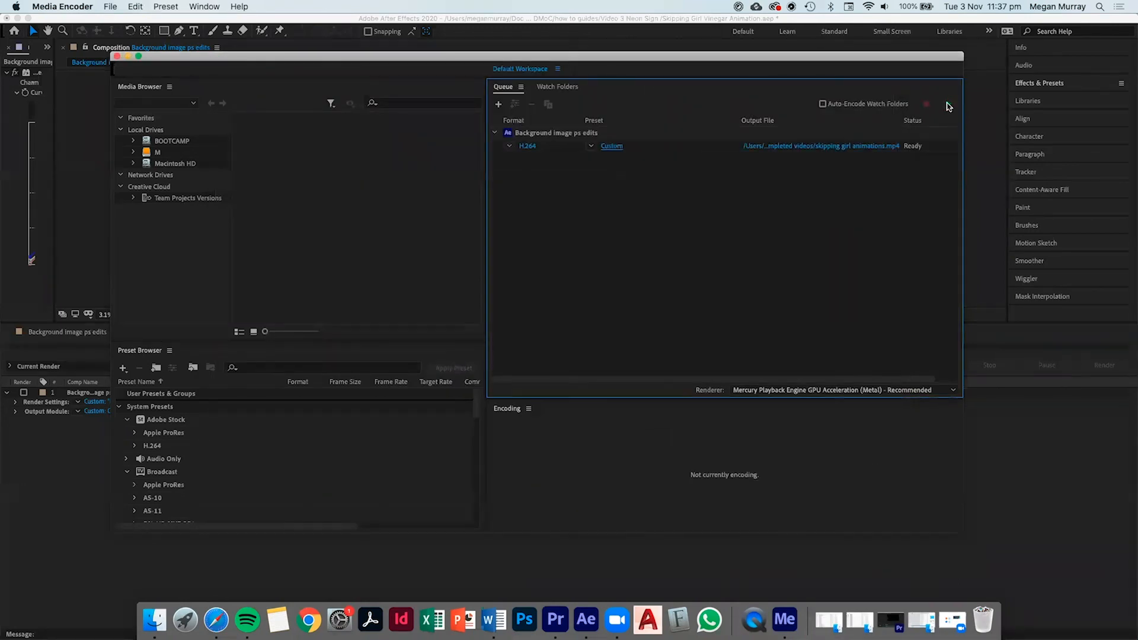
Step: Start encoding the Media Encoder queue and switch to QuickTime Player once it is done
click(947, 104)
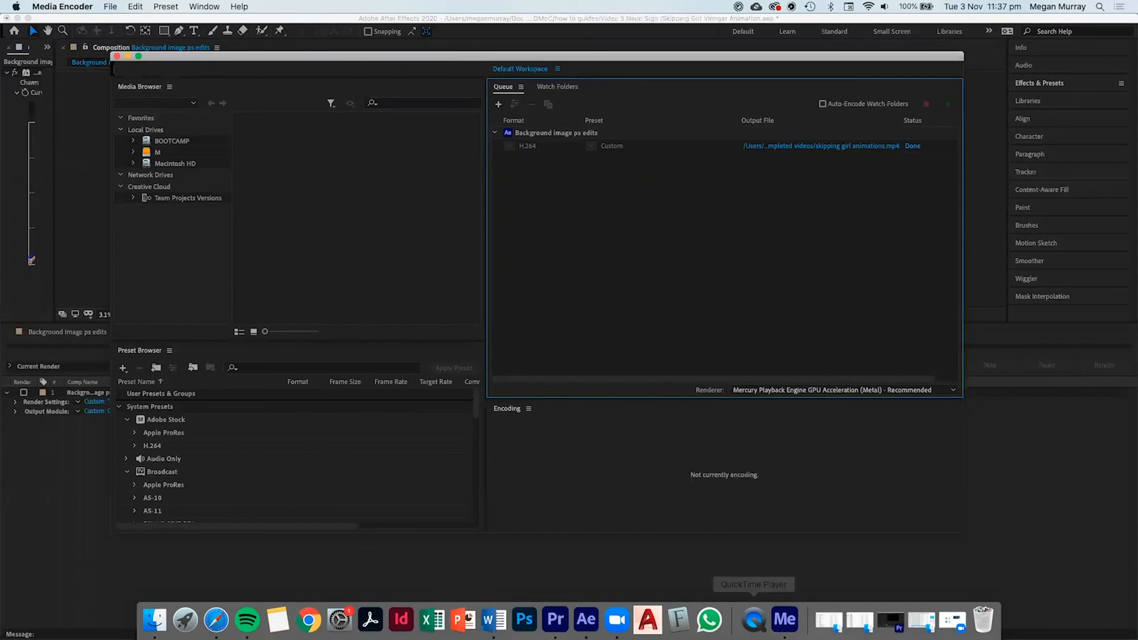
click(753, 620)
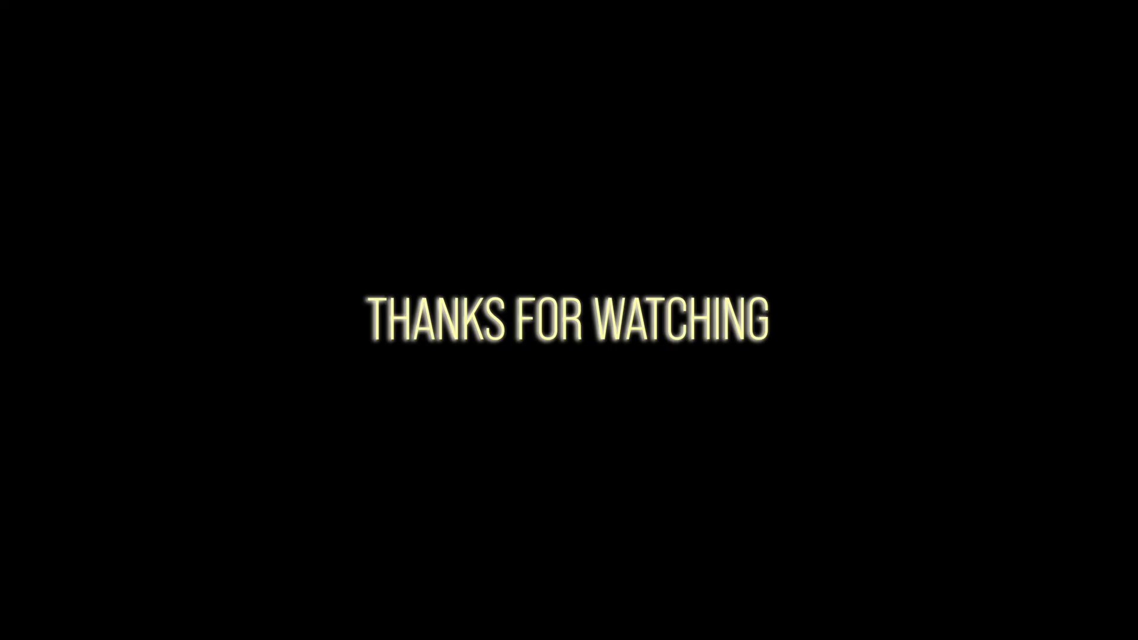